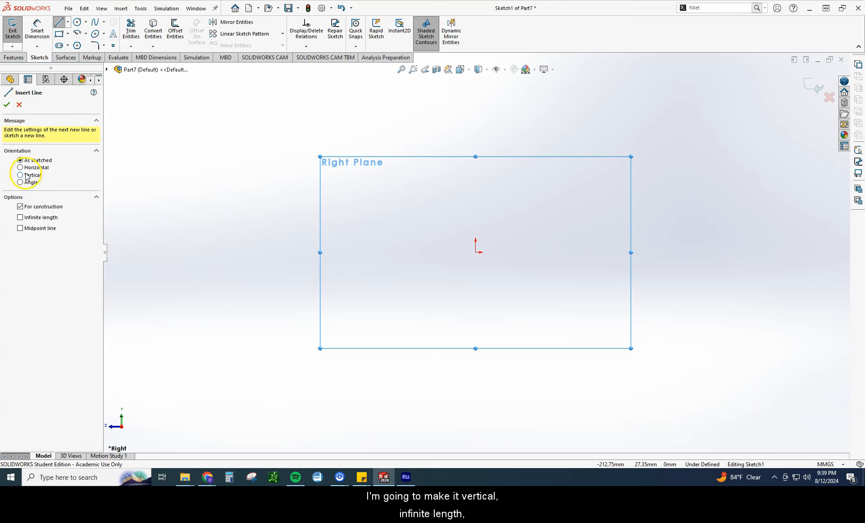
Draw a vertical, infinite-length construction line through the origin as the sketch centerline.
click(21, 175)
click(20, 218)
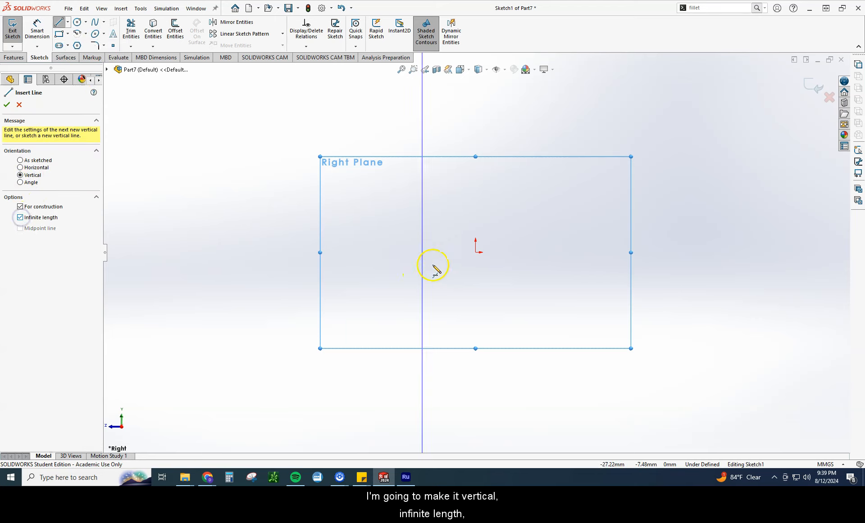
click(476, 253)
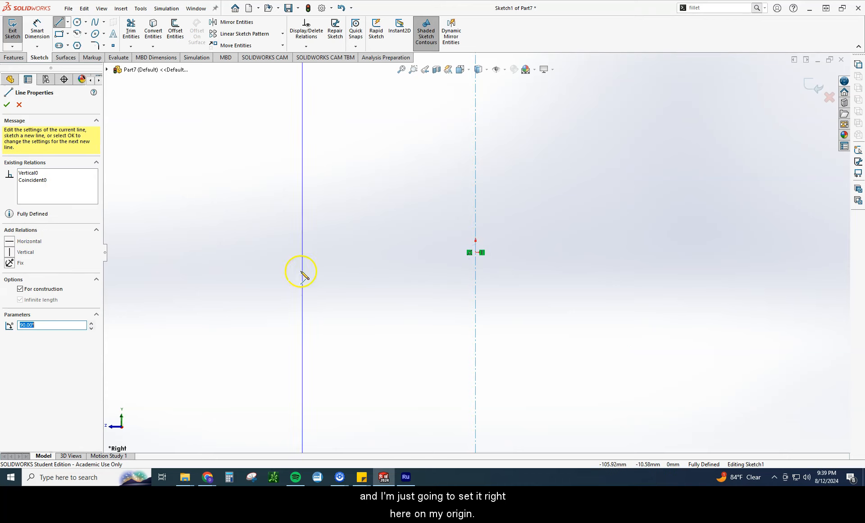
click(6, 105)
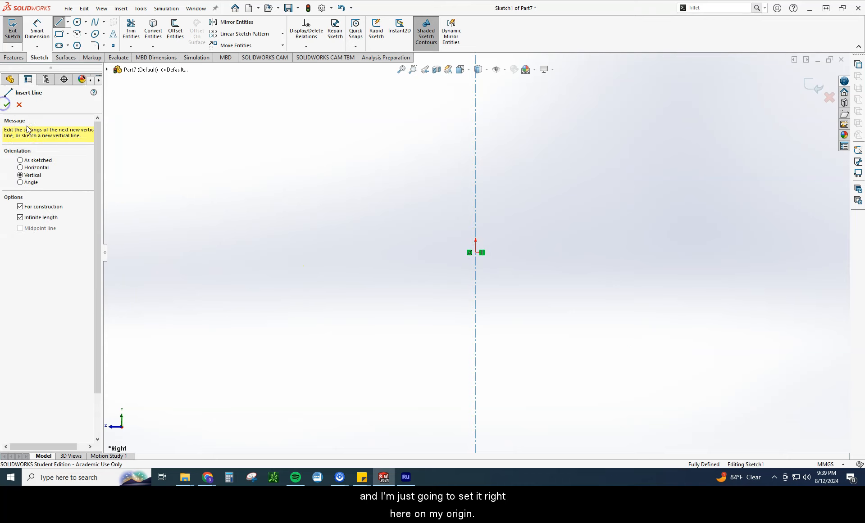
click(6, 105)
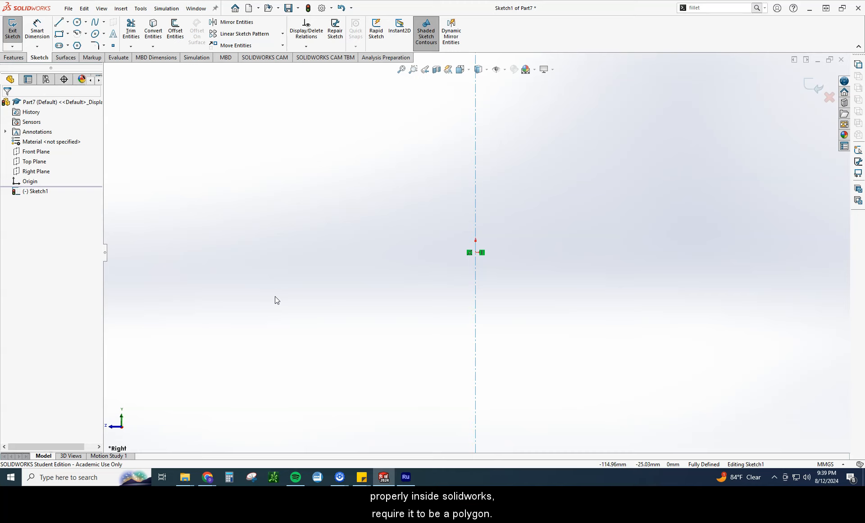
click(271, 281)
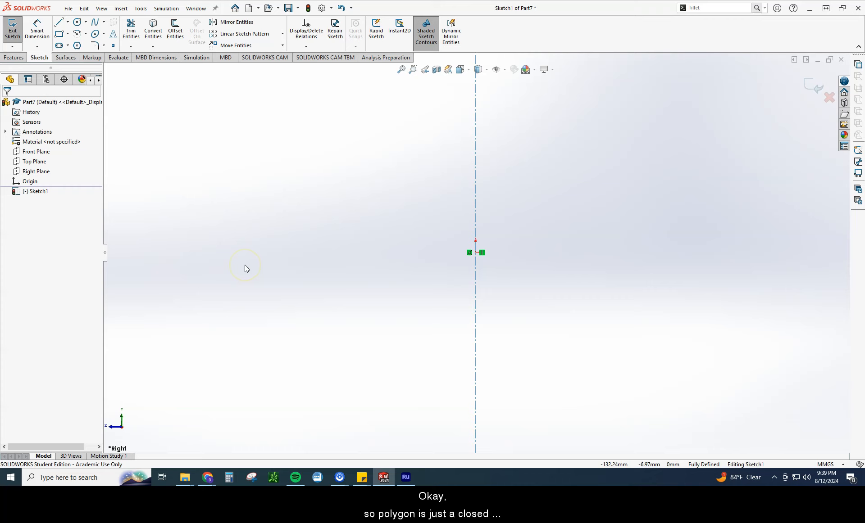
Sketch a closed zigzag half-tree profile from straight lines, with a vertical edge about 77 mm tall on the centerline and its lower corner at the origin.
click(58, 22)
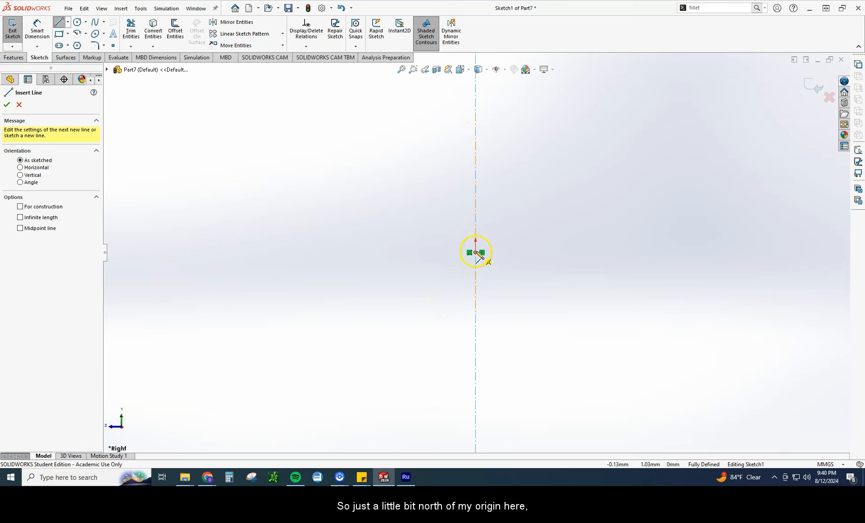
drag(476, 119, 551, 149)
click(532, 175)
click(602, 203)
click(548, 226)
click(647, 244)
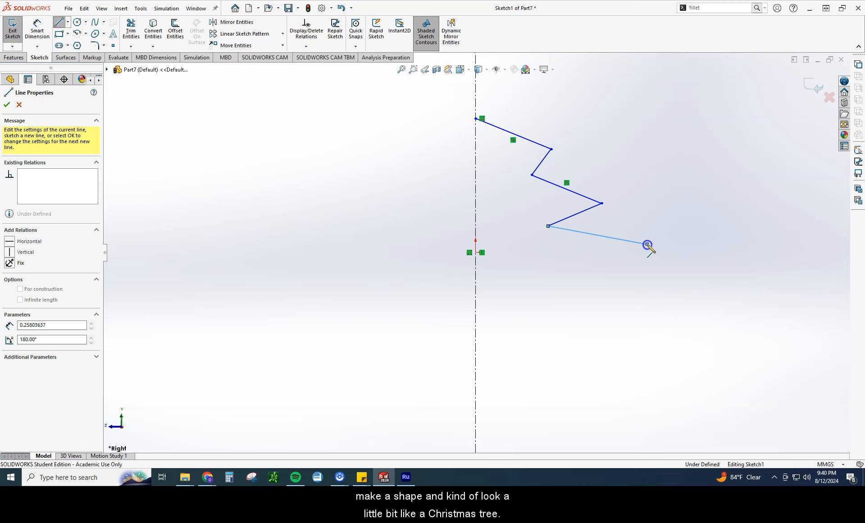
click(476, 253)
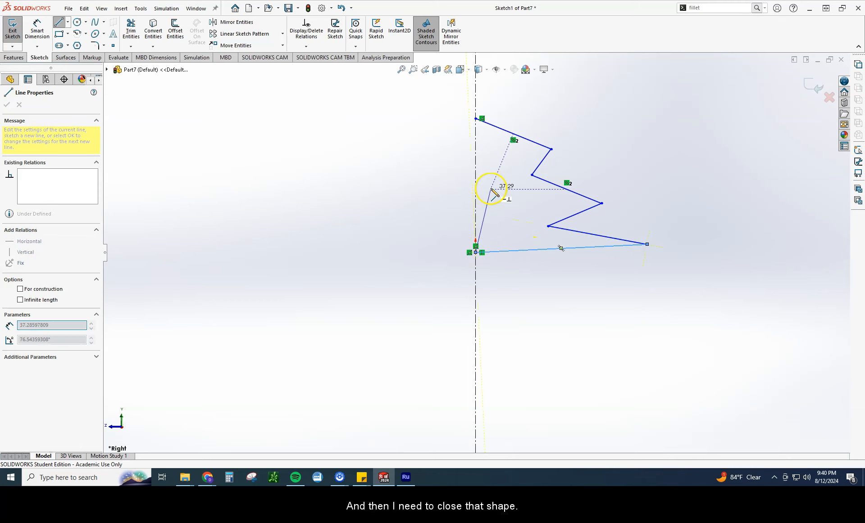
click(475, 118)
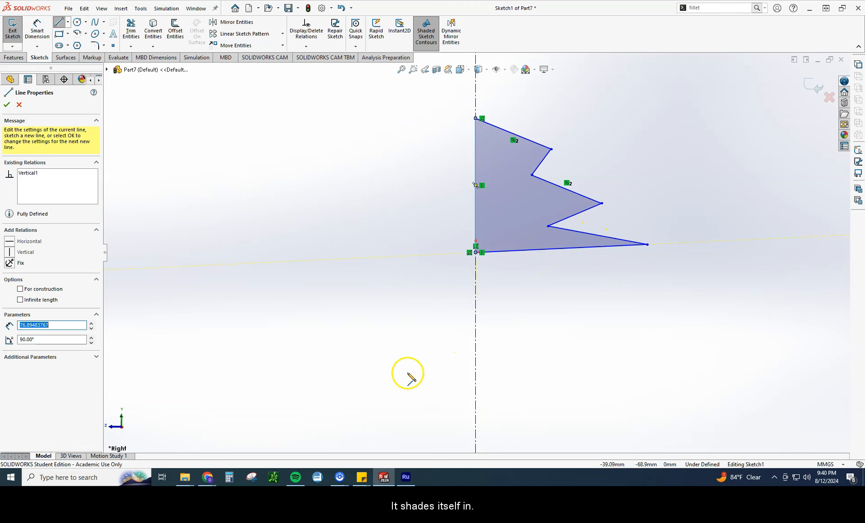
click(7, 105)
click(7, 104)
click(232, 214)
Start a Revolved Boss/Base of the tree profile, using its vertical edge on the centerline as the axis of revolution.
mouse_move(530, 284)
middle_down()
mouse_move(573, 289)
mouse_move(545, 328)
mouse_move(496, 356)
mouse_move(465, 356)
mouse_move(521, 322)
mouse_move(577, 305)
mouse_move(574, 407)
mouse_move(588, 442)
mouse_move(647, 391)
mouse_move(583, 466)
mouse_move(569, 419)
mouse_move(575, 431)
mouse_move(583, 379)
middle_up()
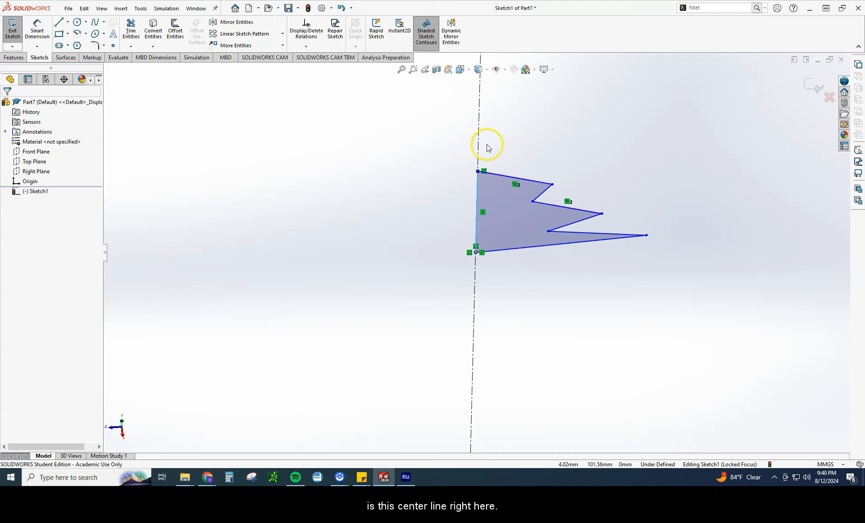
mouse_move(662, 235)
middle_down()
mouse_move(677, 253)
mouse_move(669, 236)
mouse_move(678, 222)
middle_up()
mouse_move(591, 264)
middle_down()
mouse_move(599, 301)
mouse_move(607, 277)
middle_up()
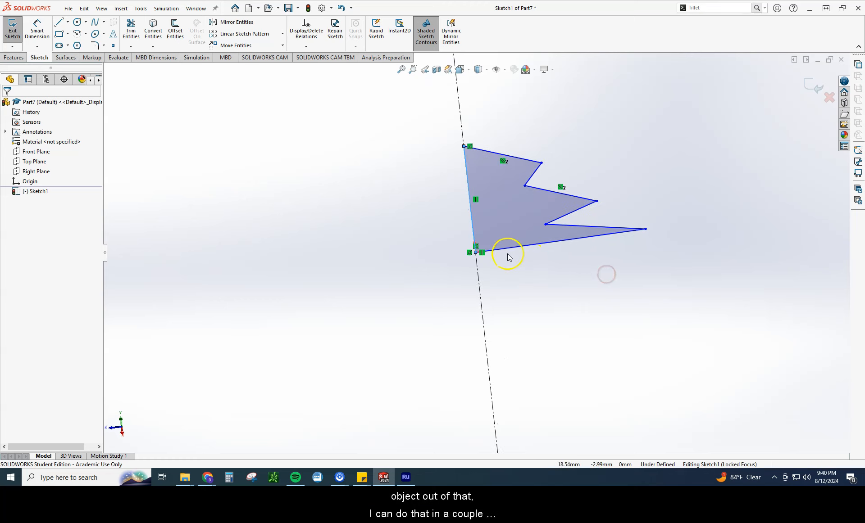
middle_drag(396, 281, 383, 276)
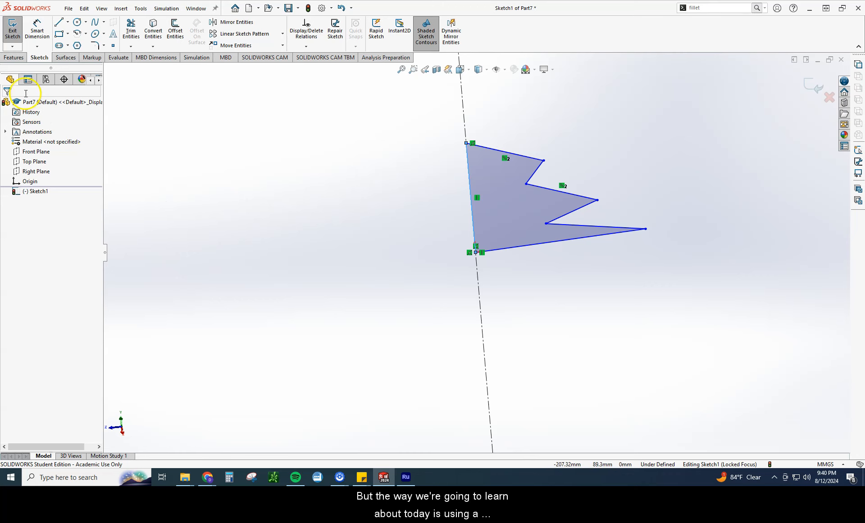
click(14, 58)
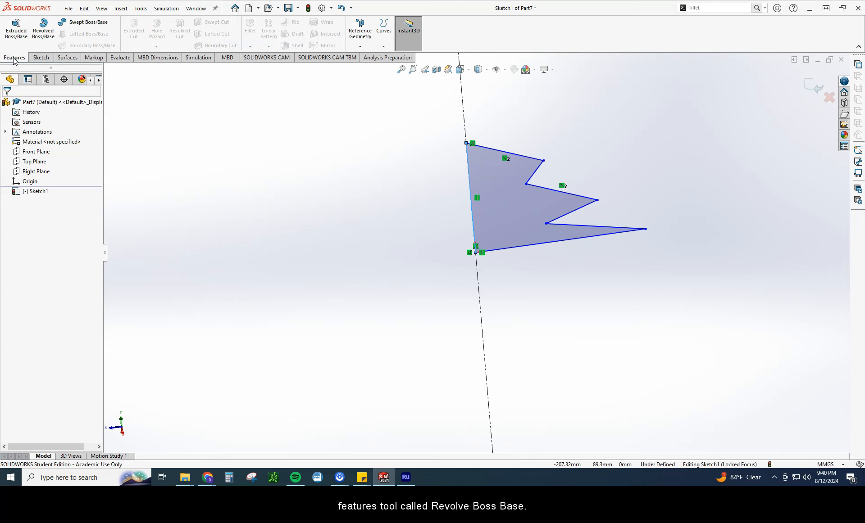
click(41, 42)
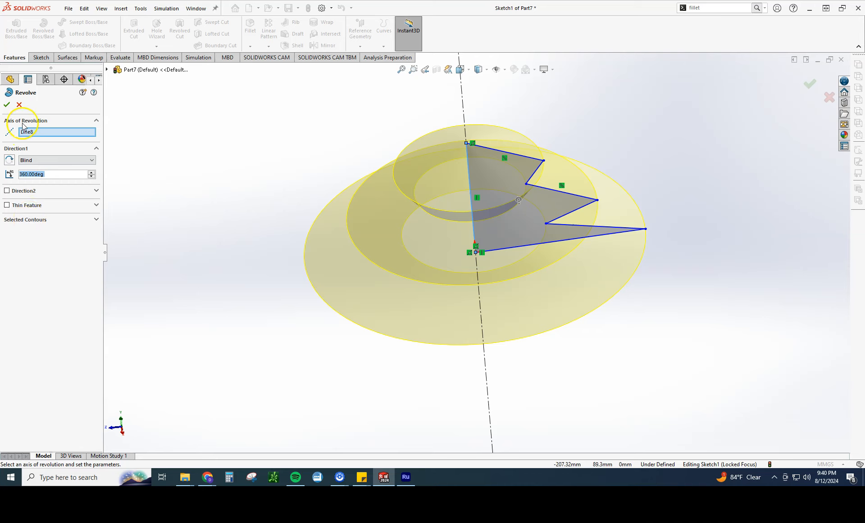
click(9, 106)
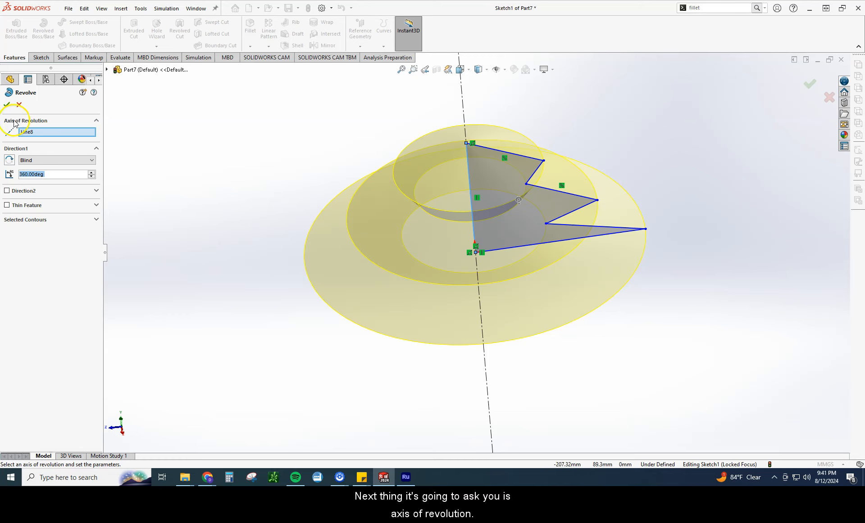
click(32, 132)
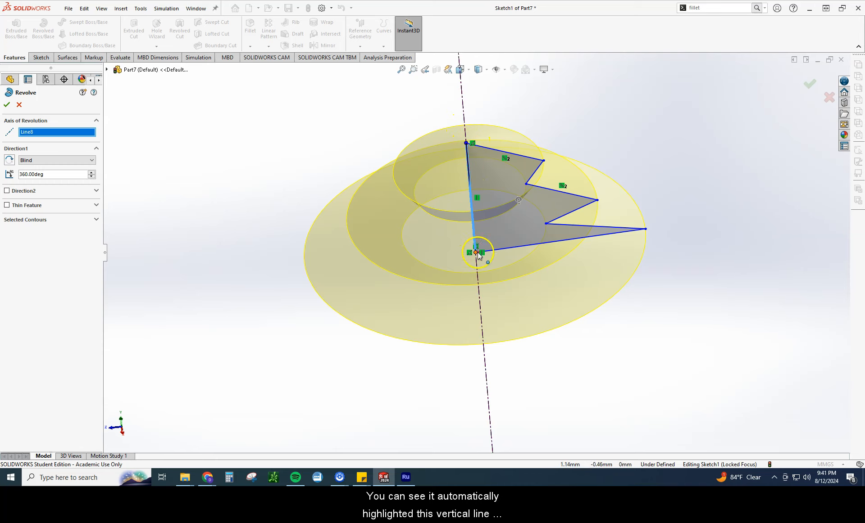
mouse_move(555, 348)
middle_down()
mouse_move(560, 270)
mouse_move(563, 327)
mouse_move(558, 300)
mouse_move(579, 322)
middle_up()
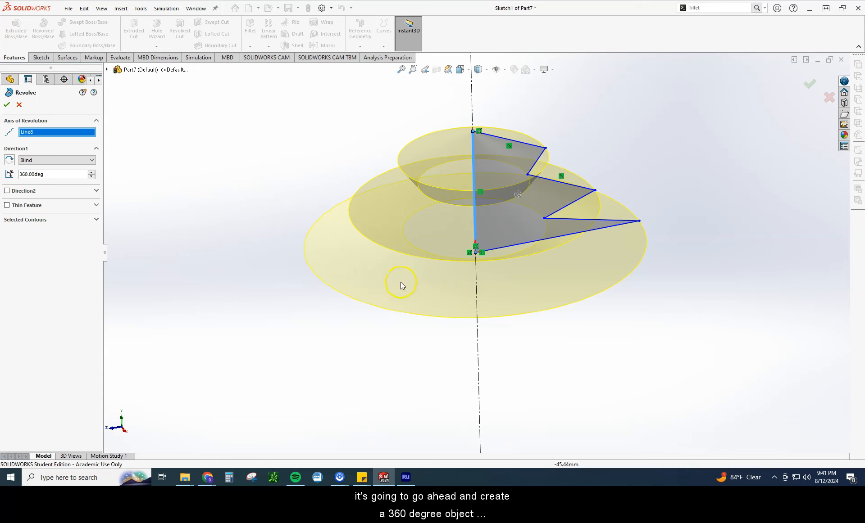
middle_drag(479, 299, 482, 319)
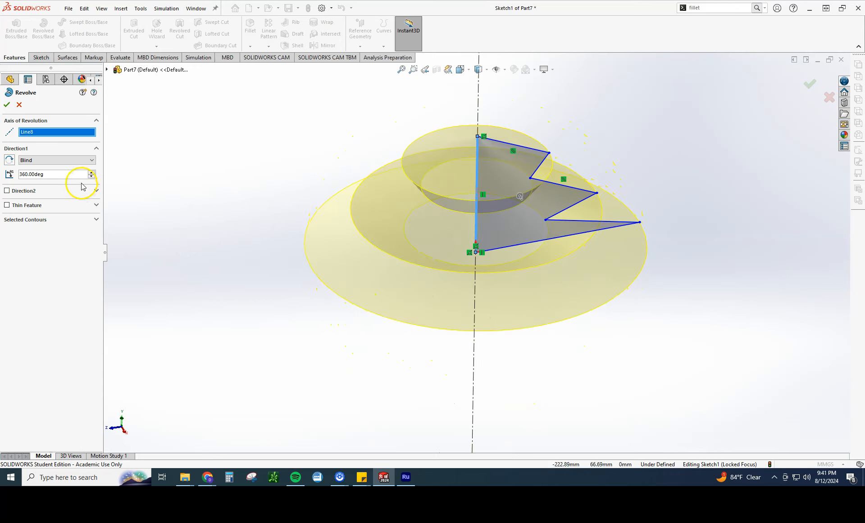
Set the Direction 1 revolve angle to 180 degrees and inspect the preview.
double_click(60, 173)
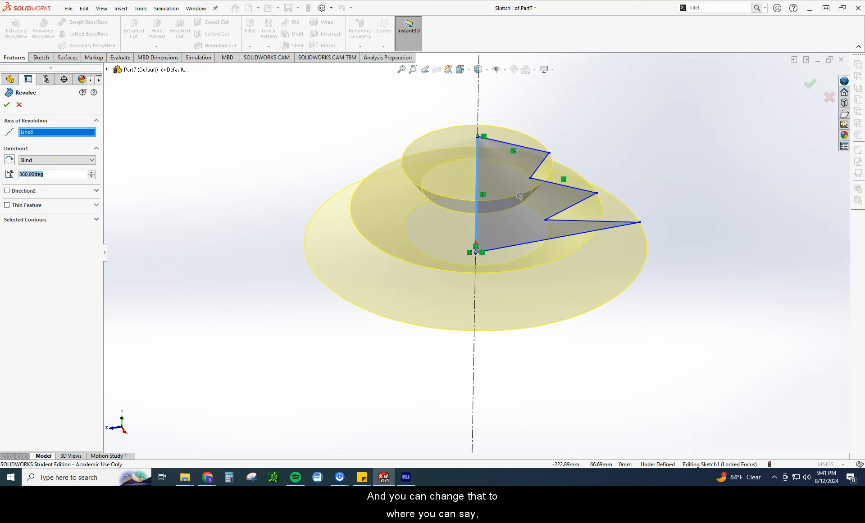
text(180)
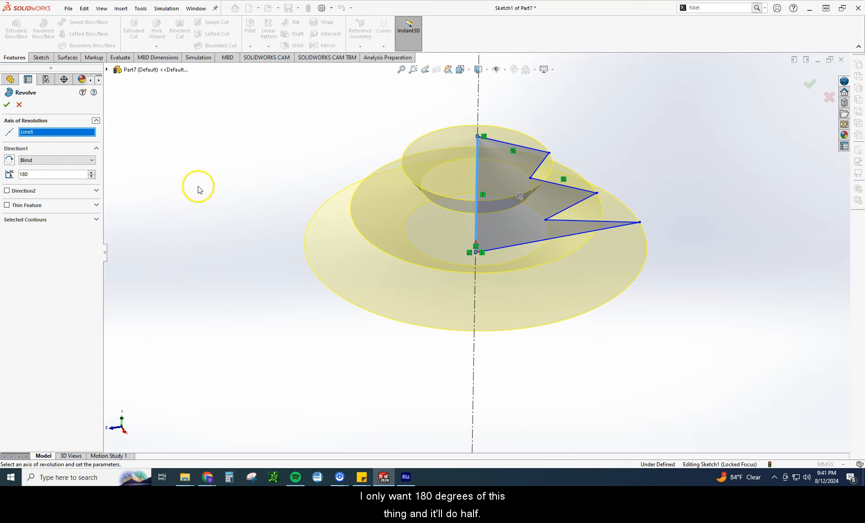
click(198, 134)
middle_drag(289, 231, 326, 278)
Set the Direction 1 revolve angle to 15 degrees and inspect the preview.
double_click(53, 175)
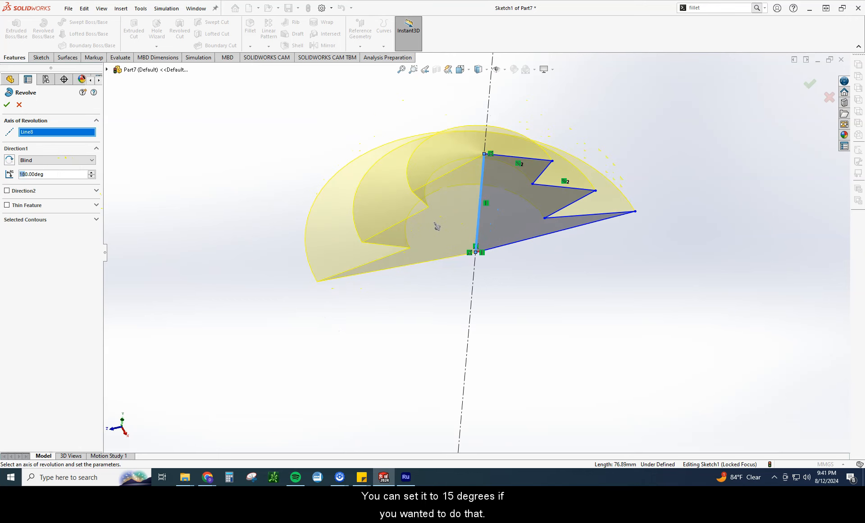
click(25, 174)
drag(49, 176, 7, 177)
text(15)
key(Return)
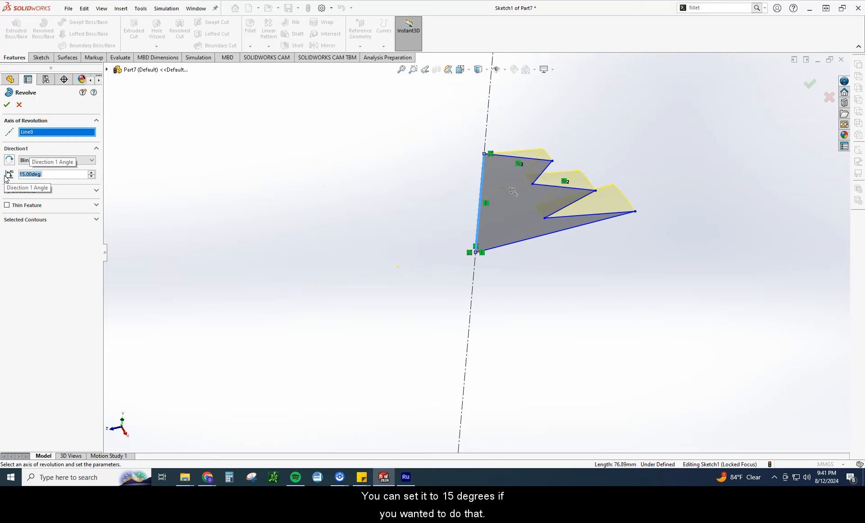
click(353, 238)
middle_drag(339, 279, 283, 257)
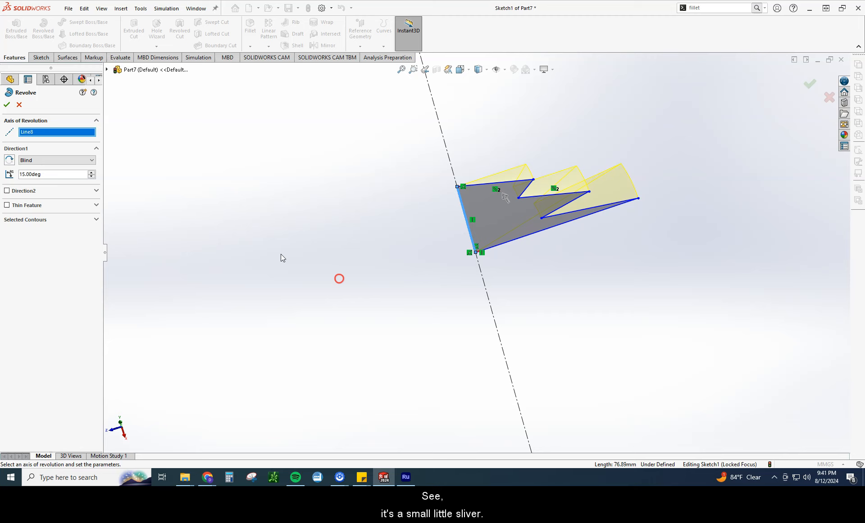
Keep the revolve type Blind, set the angle to 360 degrees and complete the revolved boss.
click(59, 160)
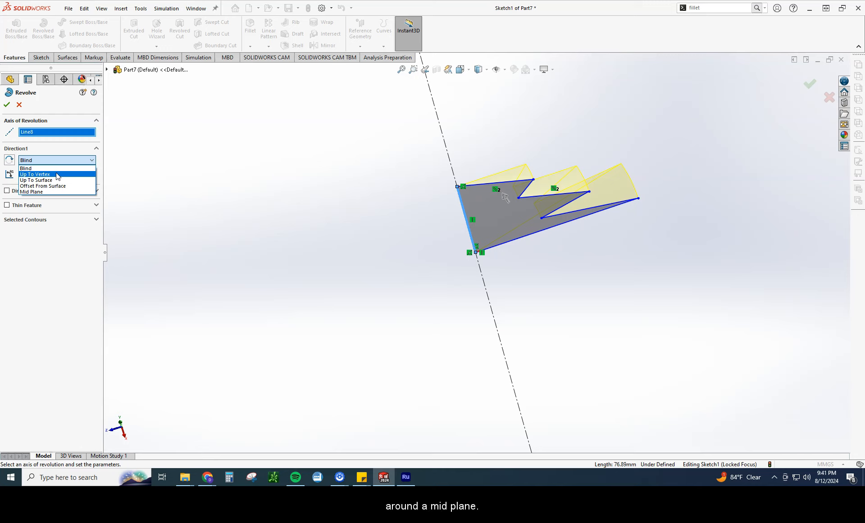
click(50, 162)
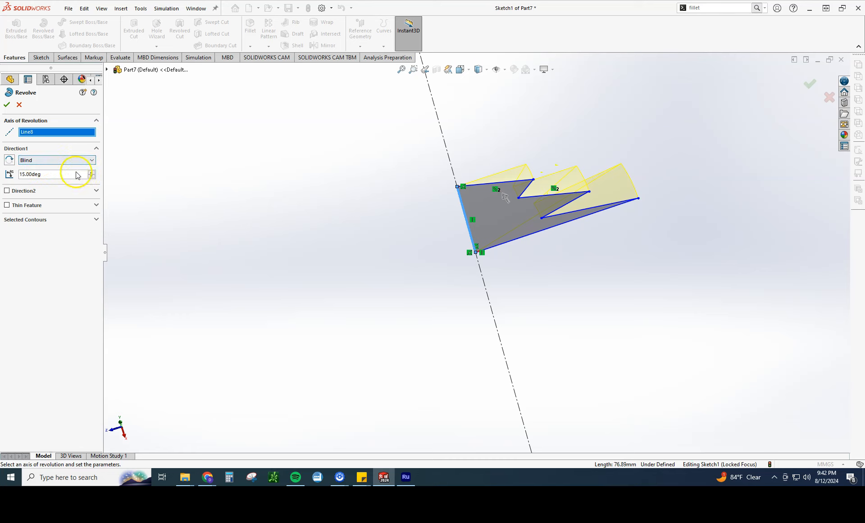
double_click(26, 173)
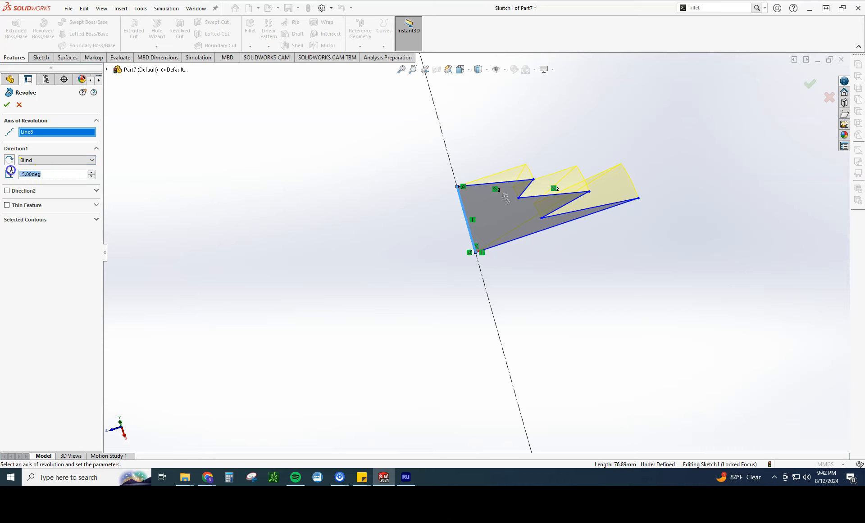
text(360)
key(Return)
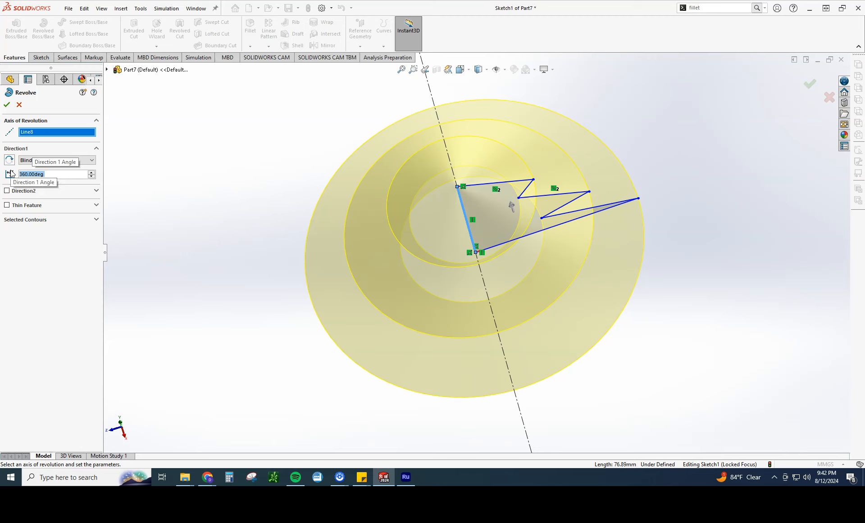
middle_drag(273, 306, 289, 224)
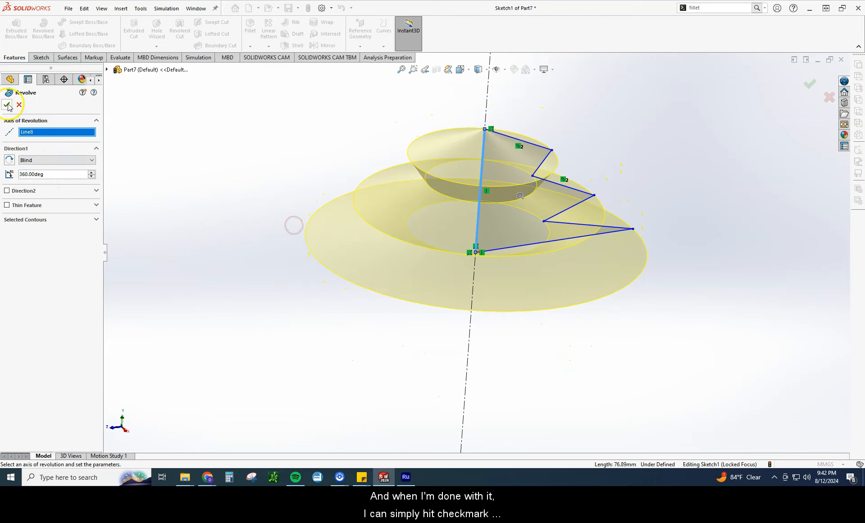
mouse_move(250, 260)
middle_down()
mouse_move(266, 159)
mouse_move(258, 260)
middle_up()
Edit the revolve feature and remove the vertical edge from its axis of revolution.
click(24, 201)
click(22, 176)
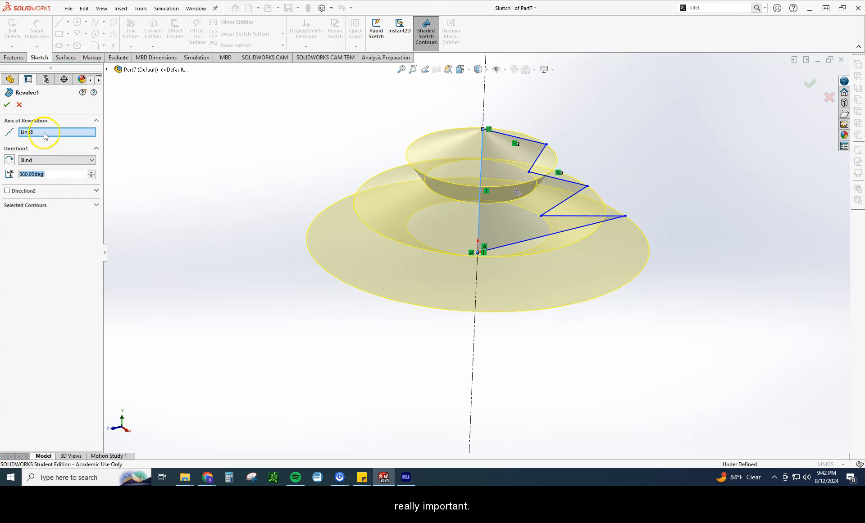
click(45, 133)
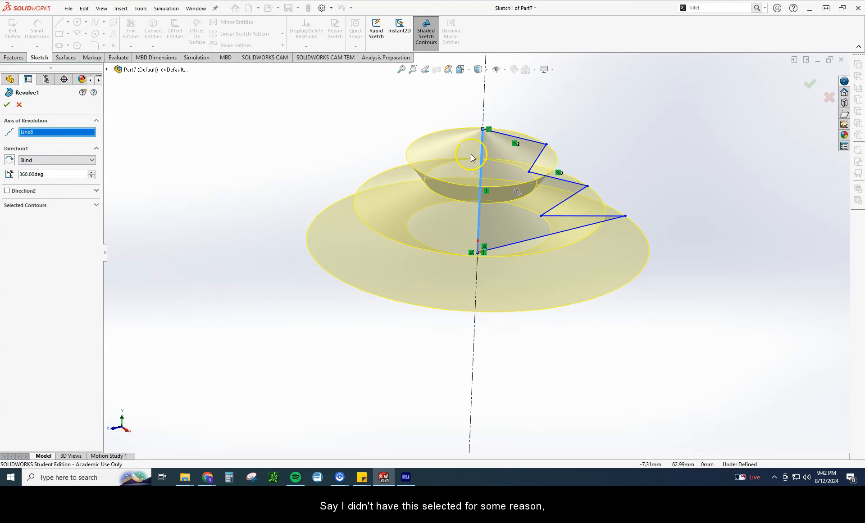
right_click(79, 141)
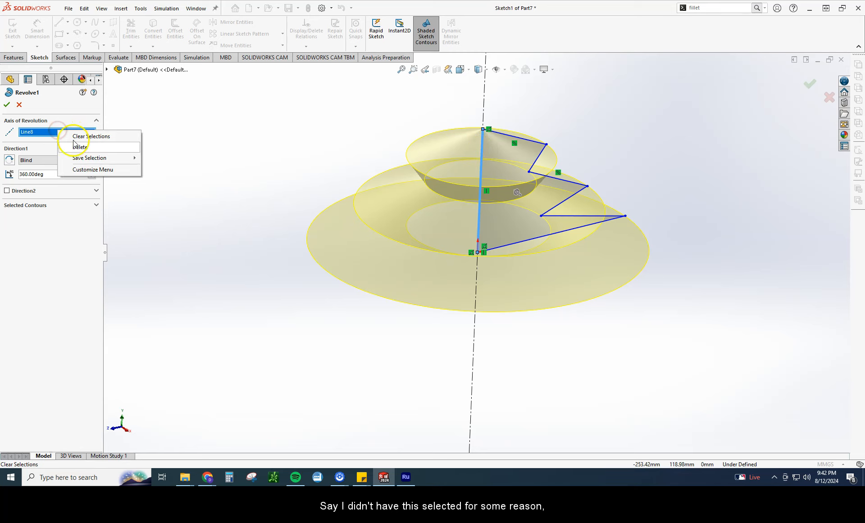
click(76, 145)
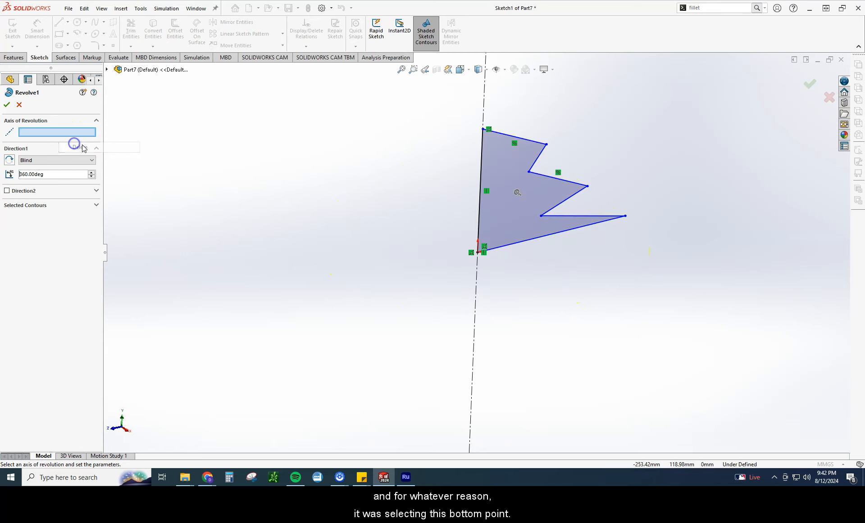
Choose the profile's slanted bottom line as the new axis of revolution and accept the revolve.
click(518, 246)
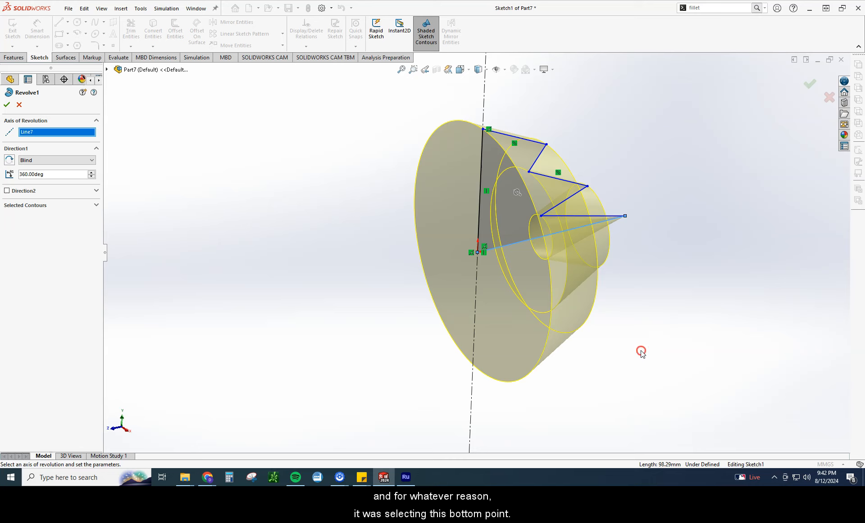
right_drag(639, 350, 654, 308)
middle_drag(654, 308, 713, 169)
click(7, 104)
middle_drag(305, 241, 430, 243)
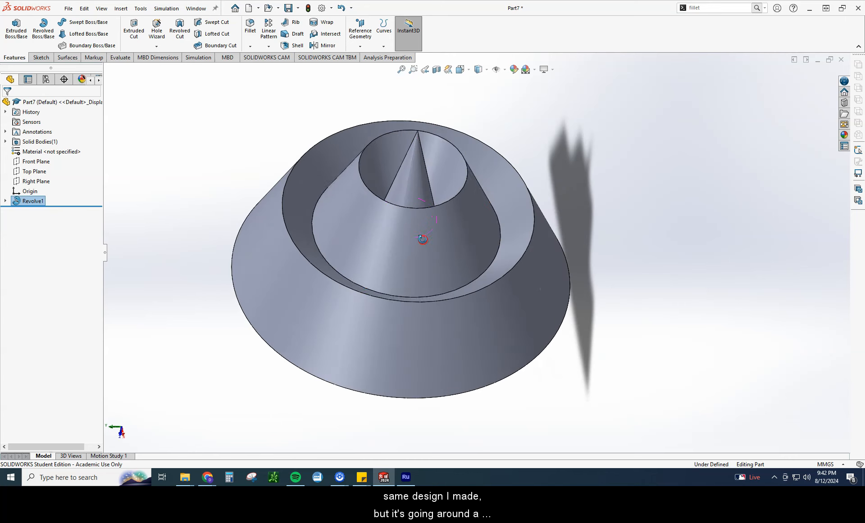
Reopen the revolve feature for editing and remove the profile's tall central edge from its axis of revolution.
click(27, 205)
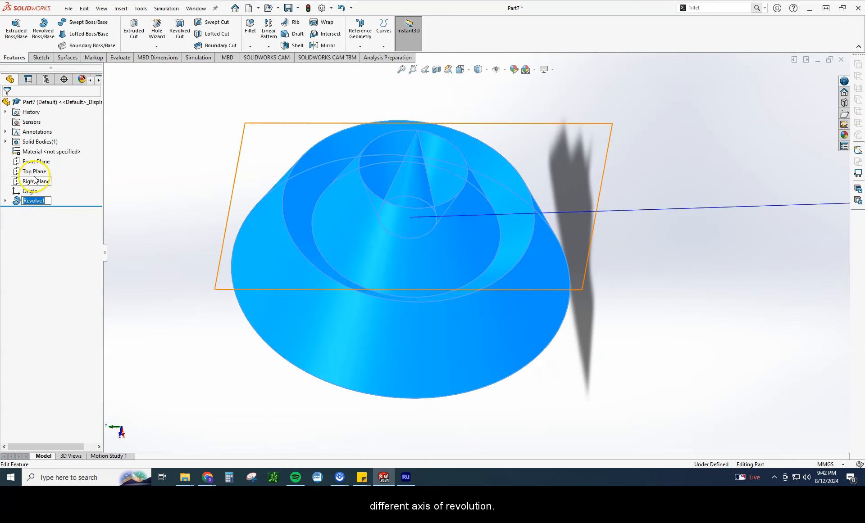
click(35, 173)
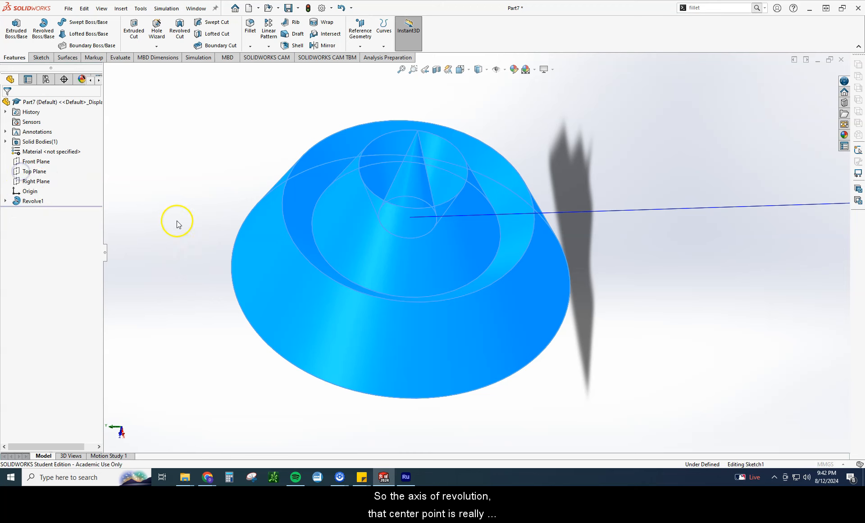
middle_drag(304, 359, 305, 278)
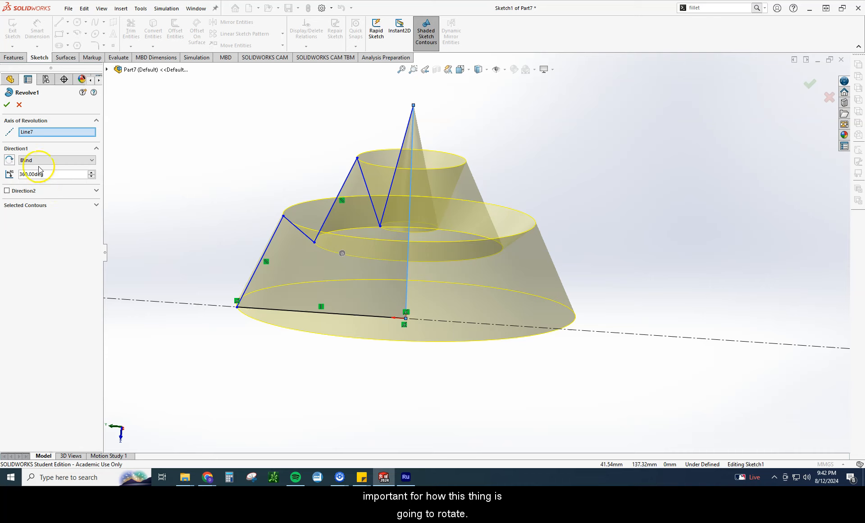
right_click(32, 135)
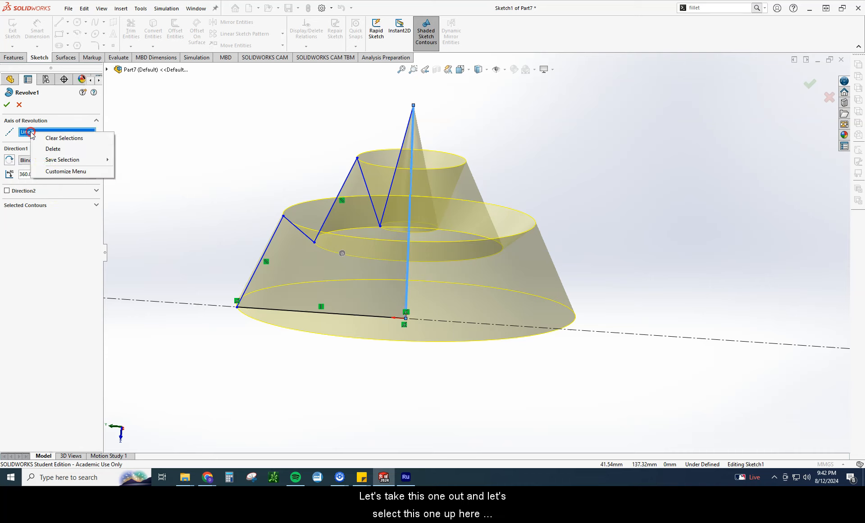
click(44, 148)
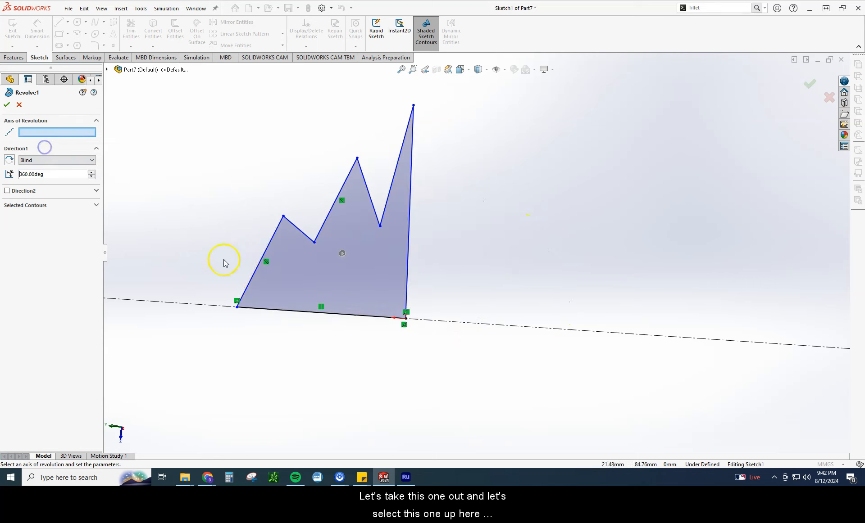
Choose the lowest slanted outer edge of the half-tree profile as the axis of revolution and inspect the preview from different angles.
click(256, 271)
middle_drag(309, 391, 271, 311)
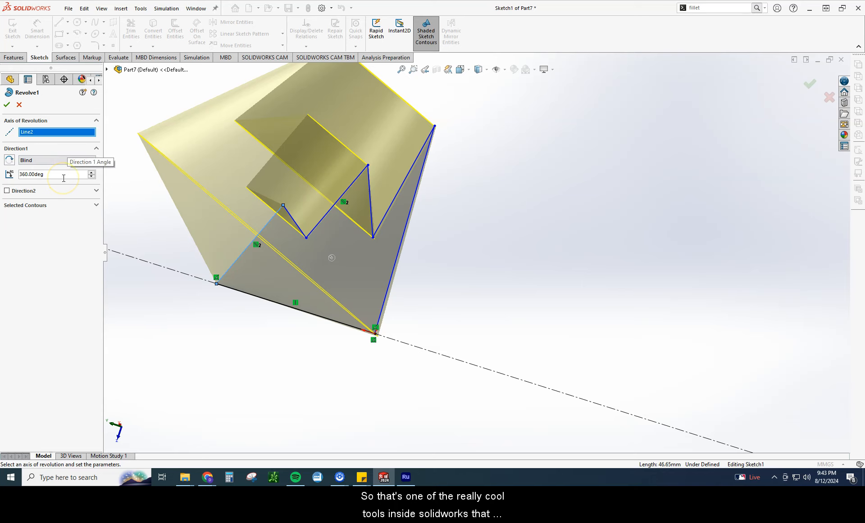
scroll(283, 272, down, 1)
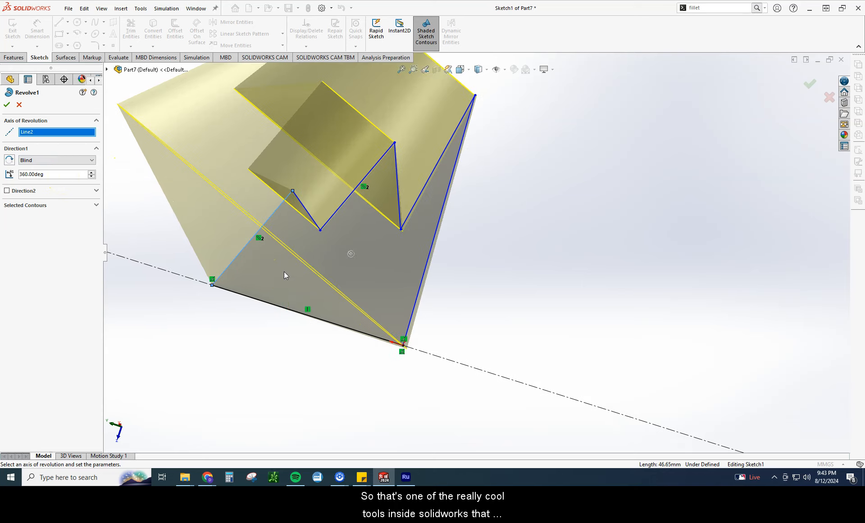
scroll(284, 272, up, 3)
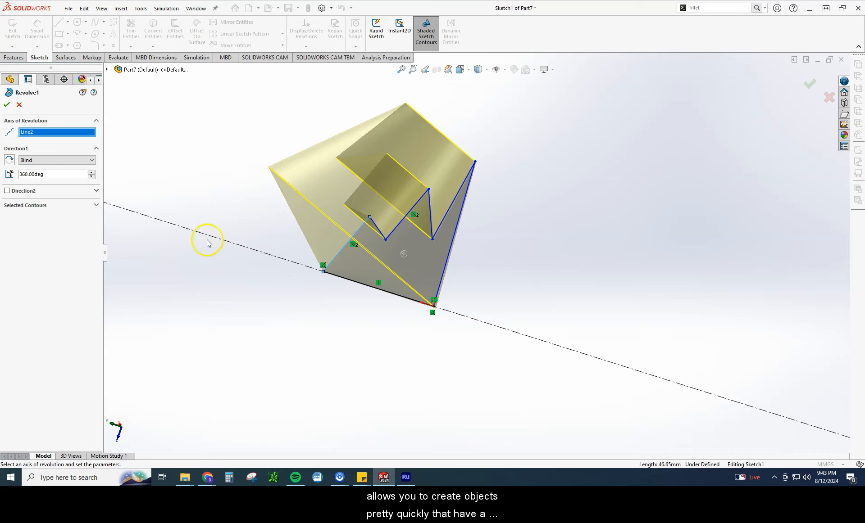